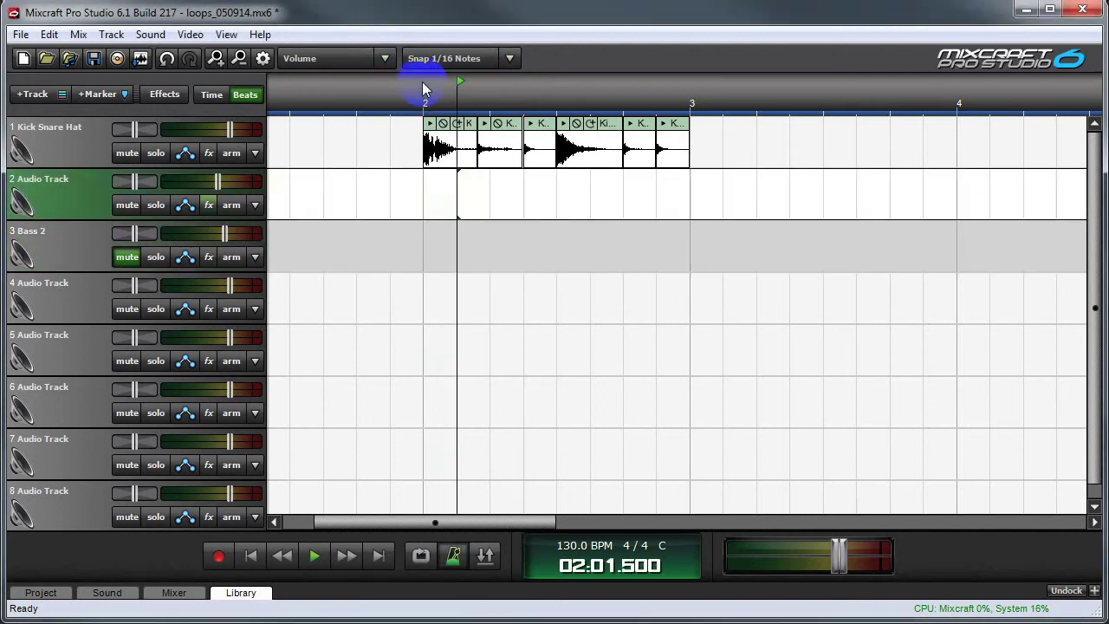
# Step: Set a playback loop from measure 2 to measure 3 around the drum clips and audition it
pyautogui.moveTo(424, 87); pyautogui.dragTo(687, 96)
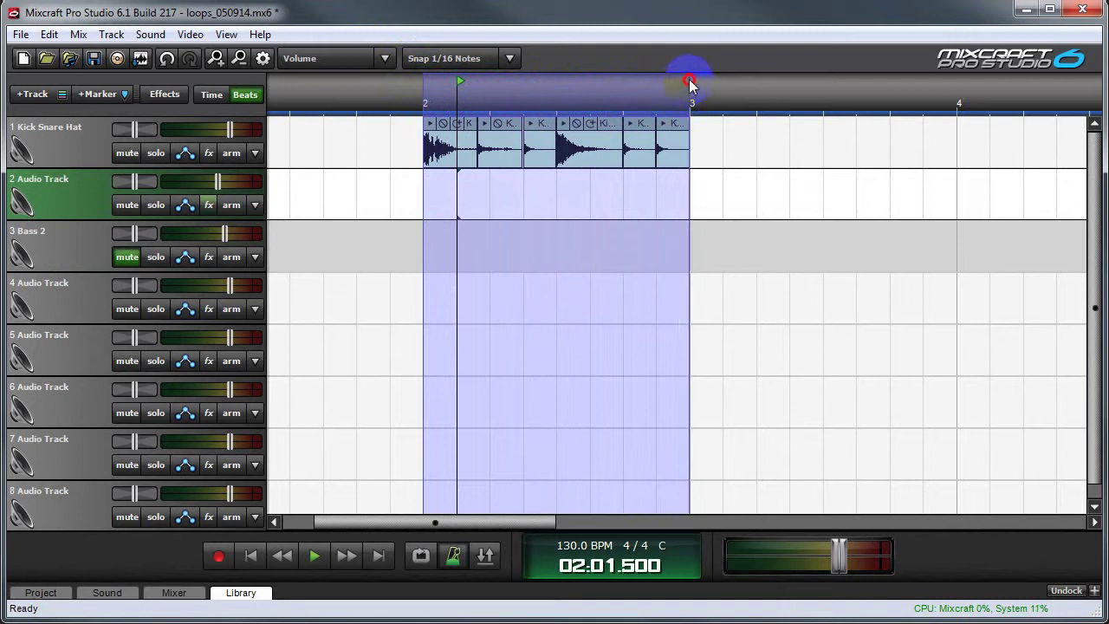
pyautogui.click(419, 556)
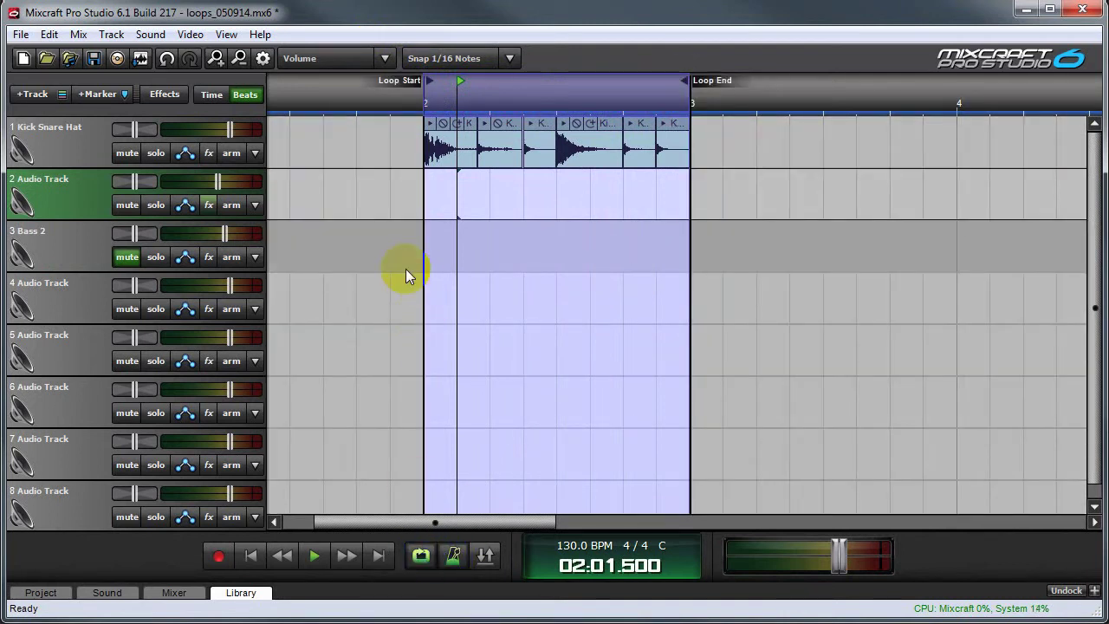
pyautogui.click(498, 229)
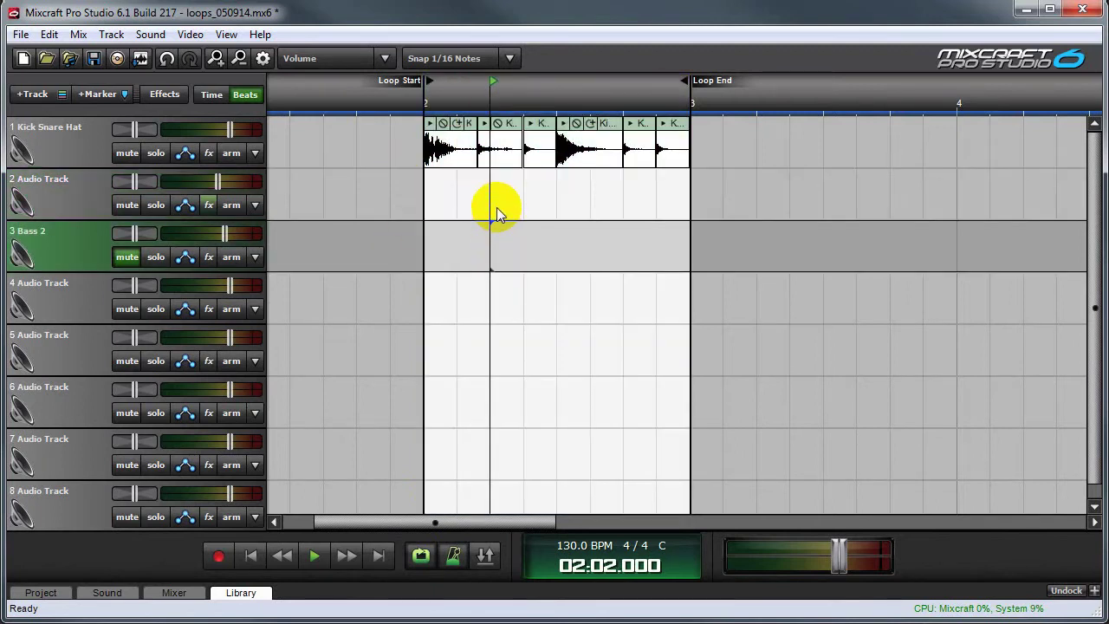
pyautogui.press('space')
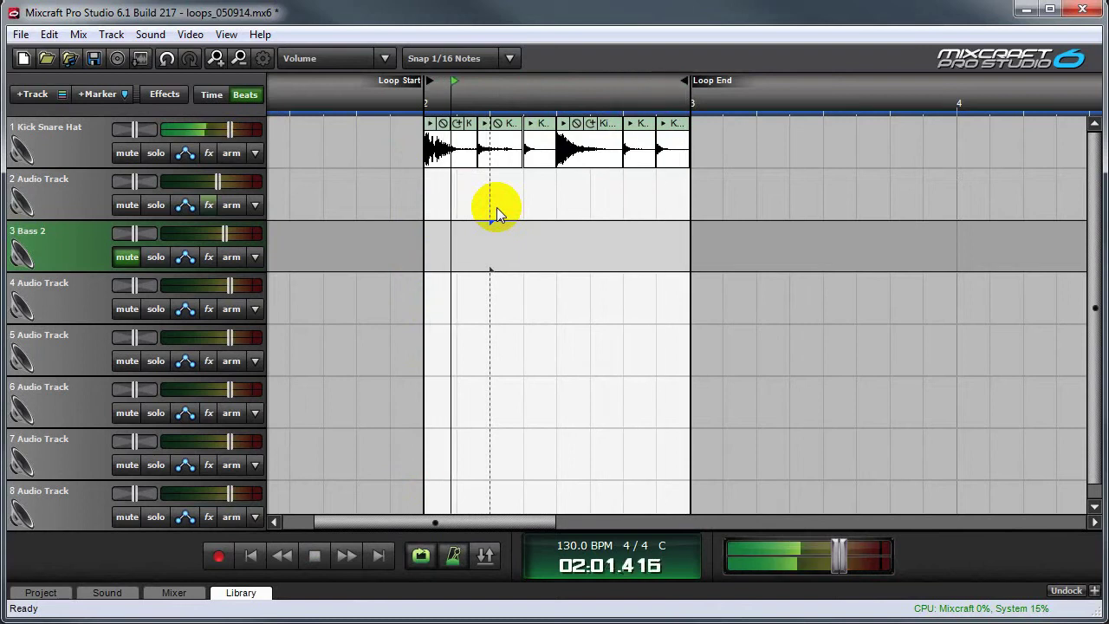
pyautogui.press('space')
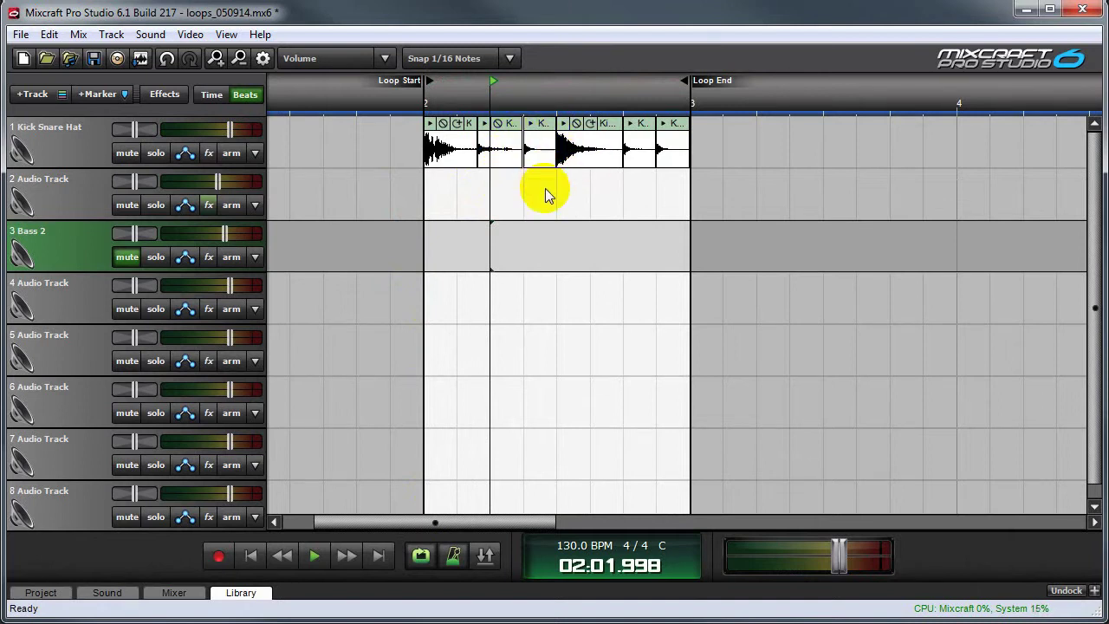
# Step: Trim the first kick clip on the Kick Snare Hat track to a sixteenth note and place three copies end to end after it
pyautogui.scroll(3, 554, 191)
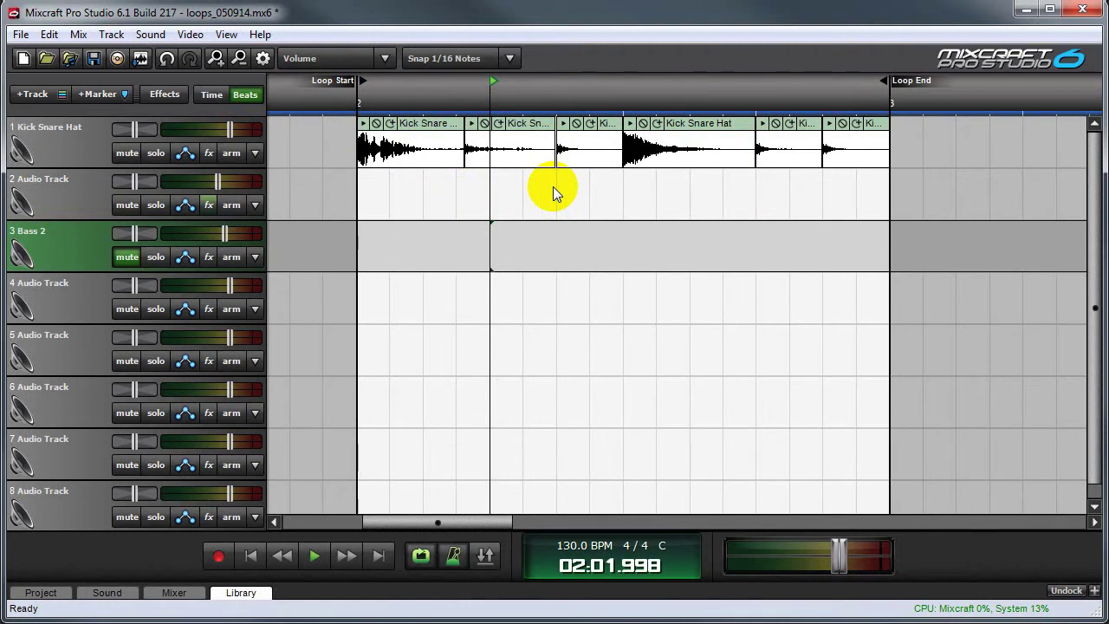
pyautogui.scroll(1, 553, 186)
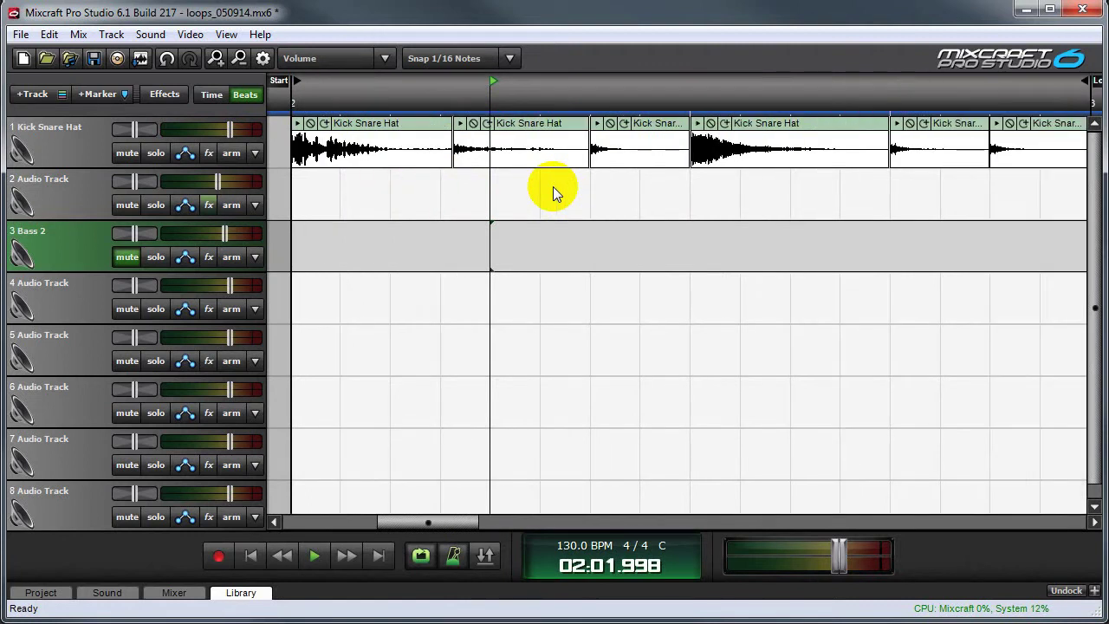
pyautogui.scroll(-1, 553, 187)
pyautogui.click(439, 127)
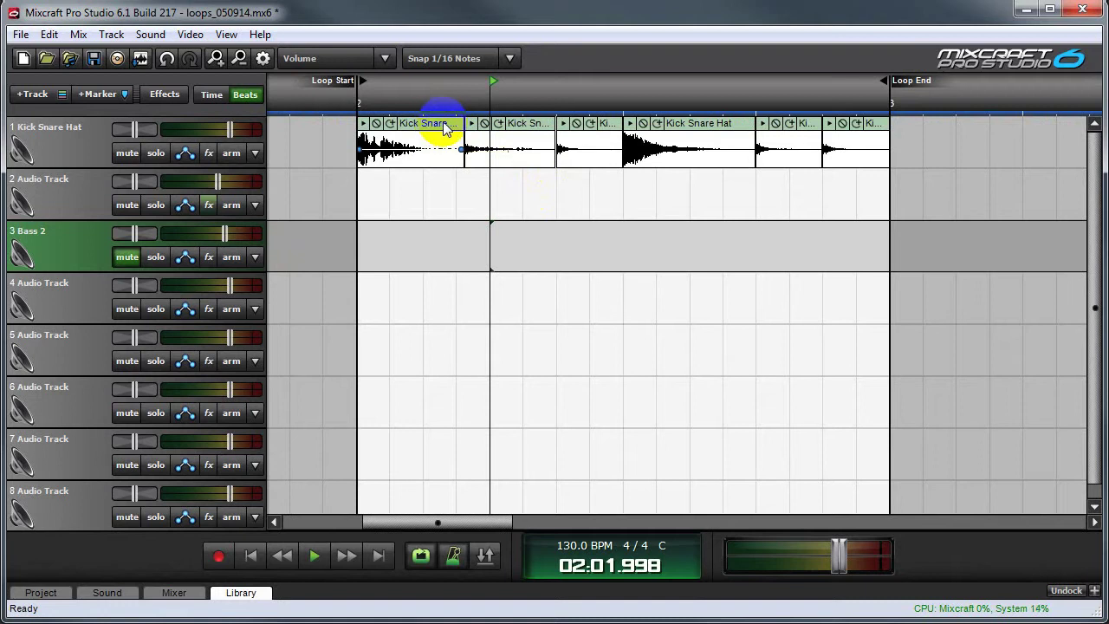
pyautogui.click(462, 136)
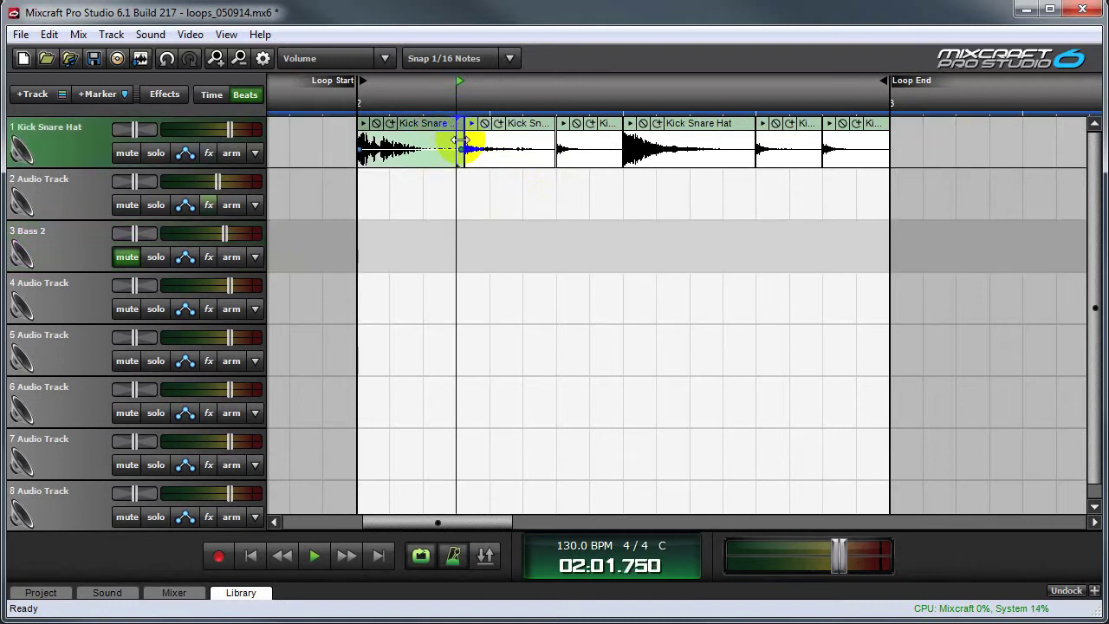
pyautogui.moveTo(445, 141); pyautogui.dragTo(395, 142)
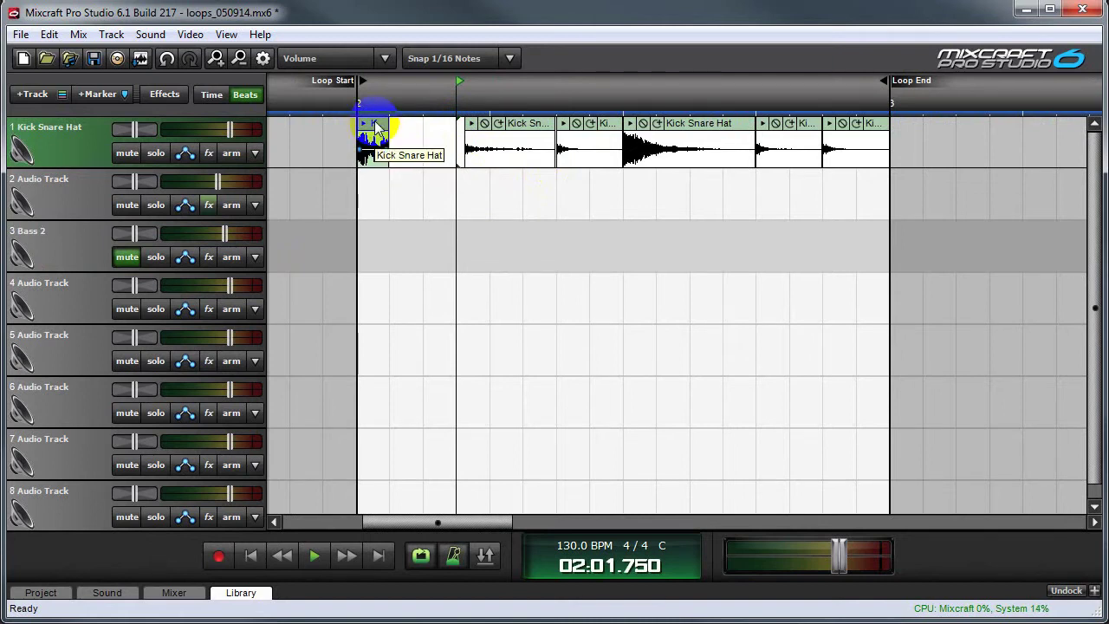
pyautogui.moveTo(392, 126); pyautogui.dragTo(428, 124)
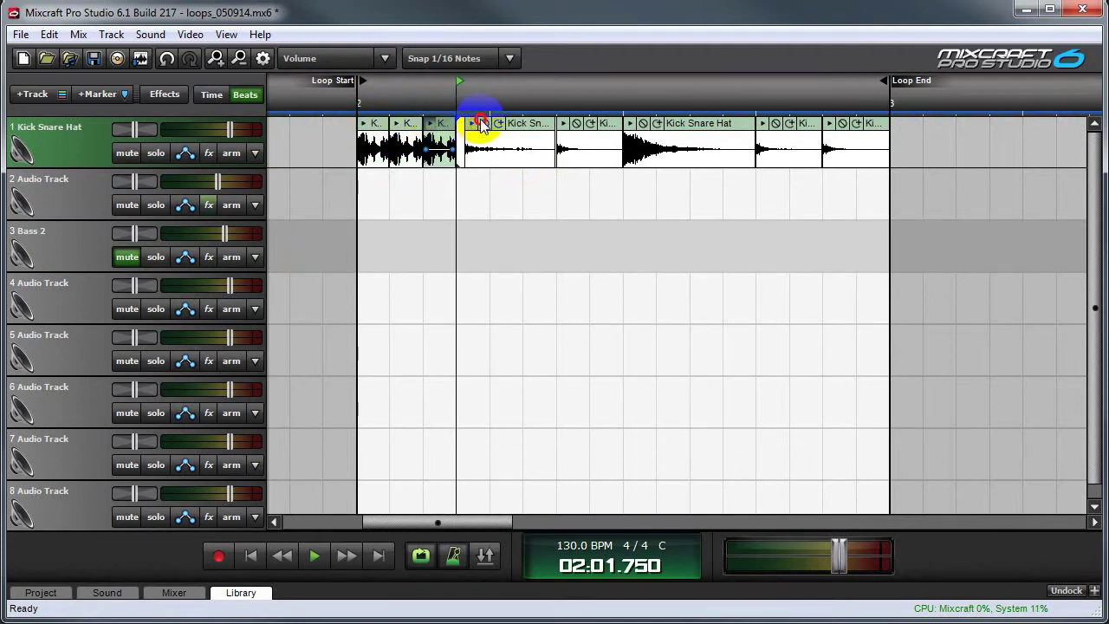
# Step: Move the two hi-hat clips between the kicks and the snare to track 2, mute that track, and return the playhead to measure 2
pyautogui.moveTo(442, 127); pyautogui.dragTo(530, 186)
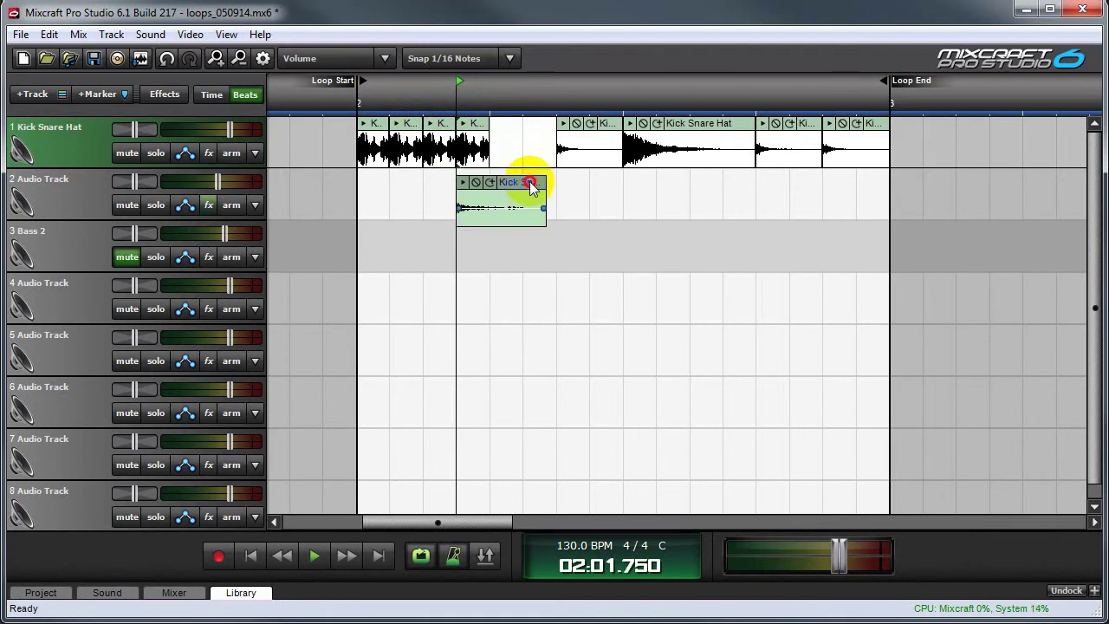
pyautogui.click(127, 206)
pyautogui.click(359, 97)
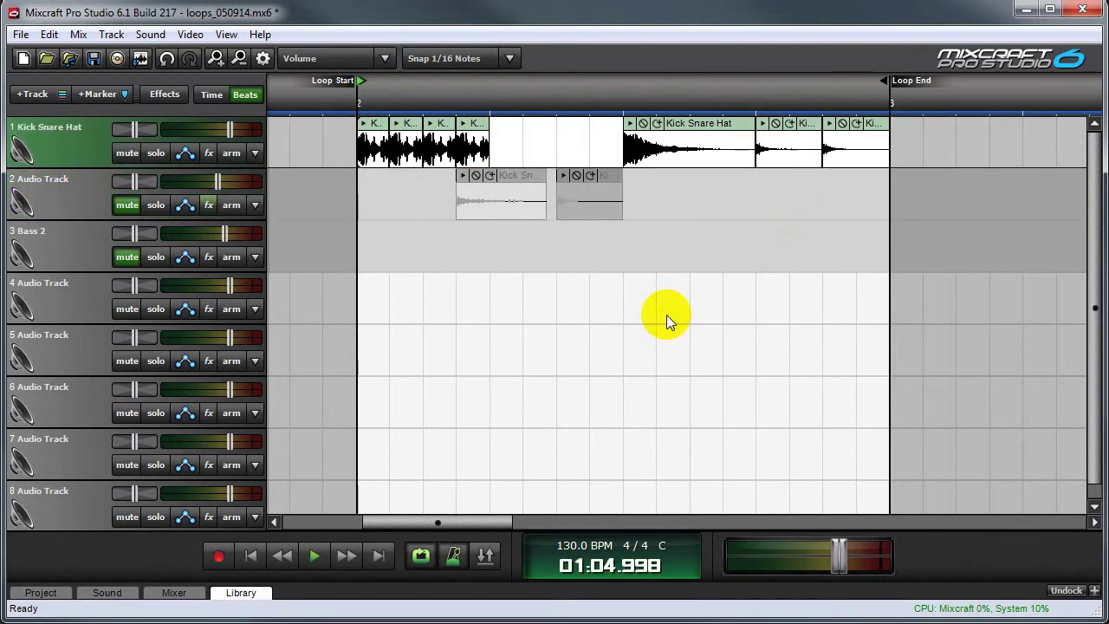
# Step: Extend the loop end to measure 4 and audition the looped section
pyautogui.scroll(-4, 666, 315)
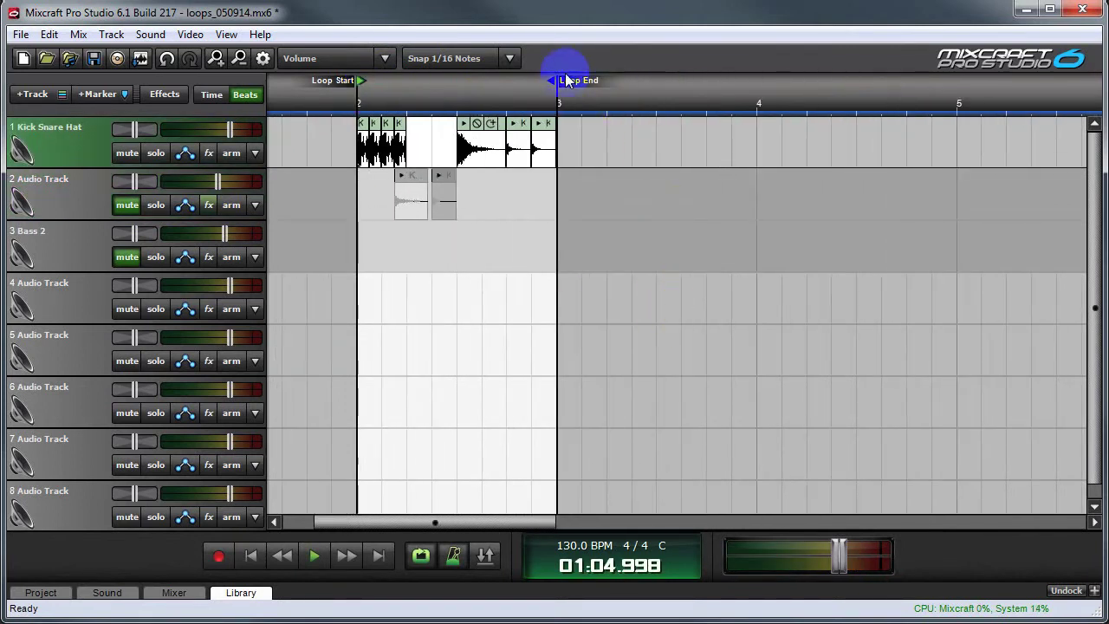
pyautogui.moveTo(549, 82); pyautogui.dragTo(752, 87)
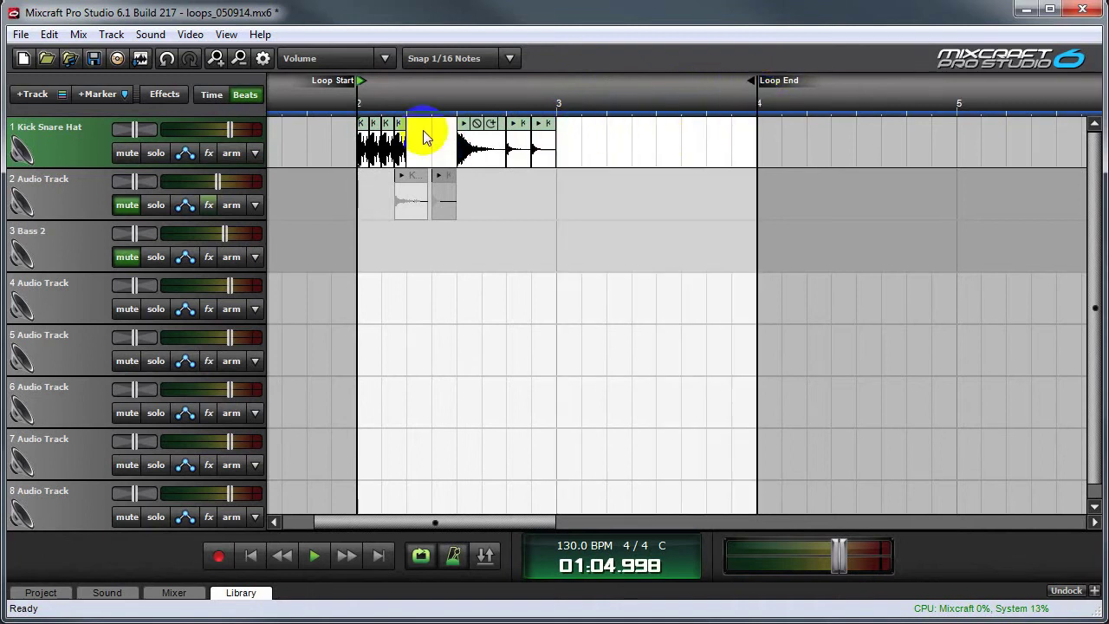
pyautogui.press('space')
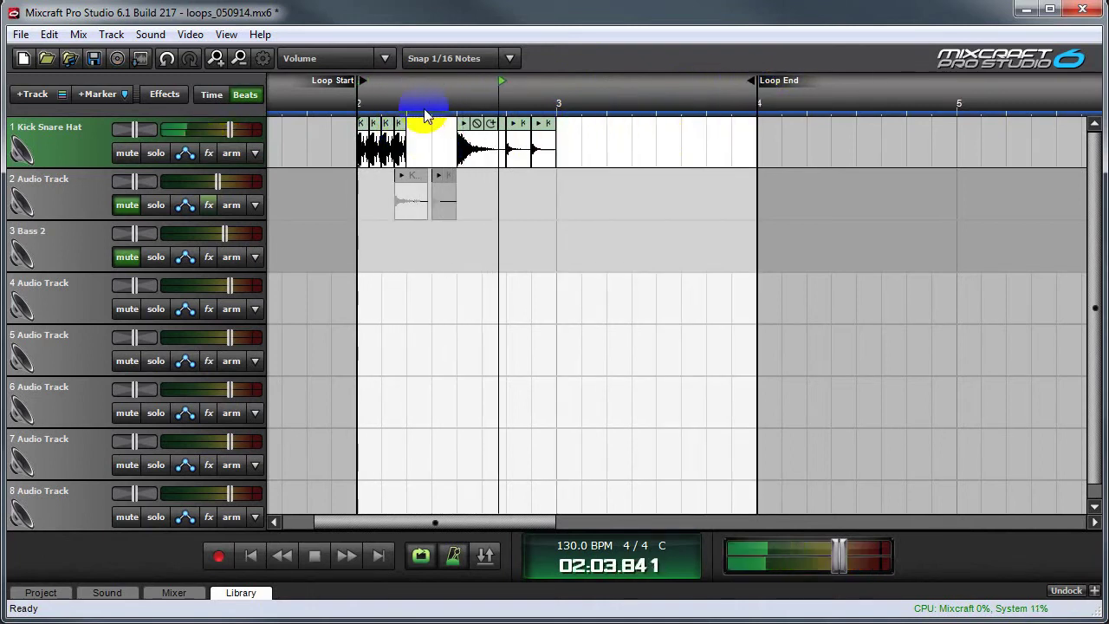
pyautogui.press('space')
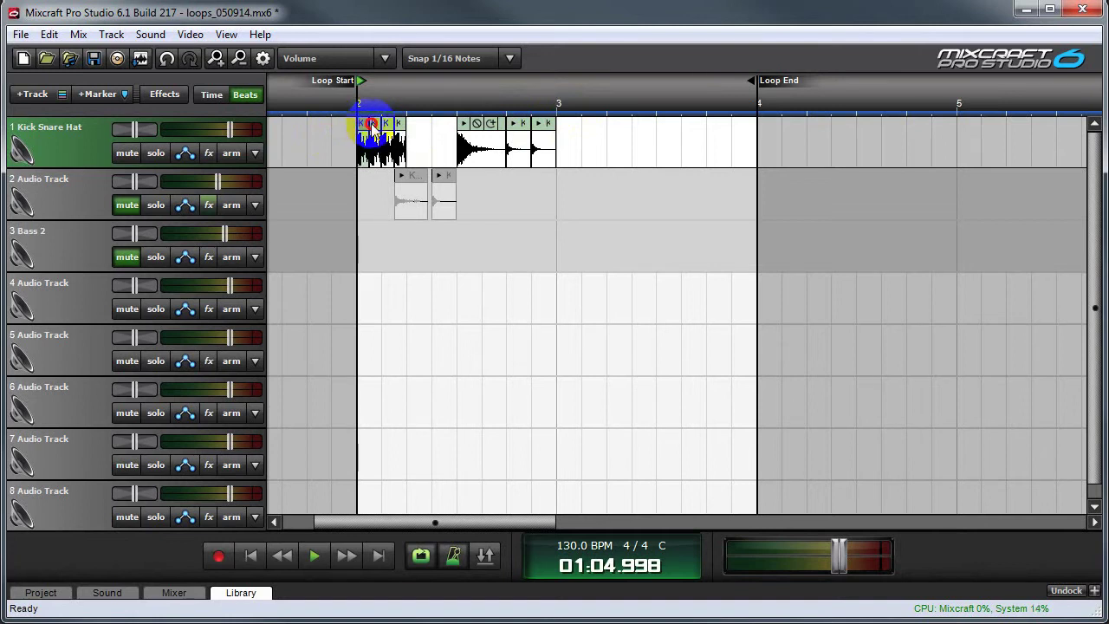
# Step: Build measure 3 on track 1 from three eighth-note kick copies spaced three sixteenths apart, followed by a snare copy on the third beat
pyautogui.moveTo(371, 125); pyautogui.dragTo(556, 128)
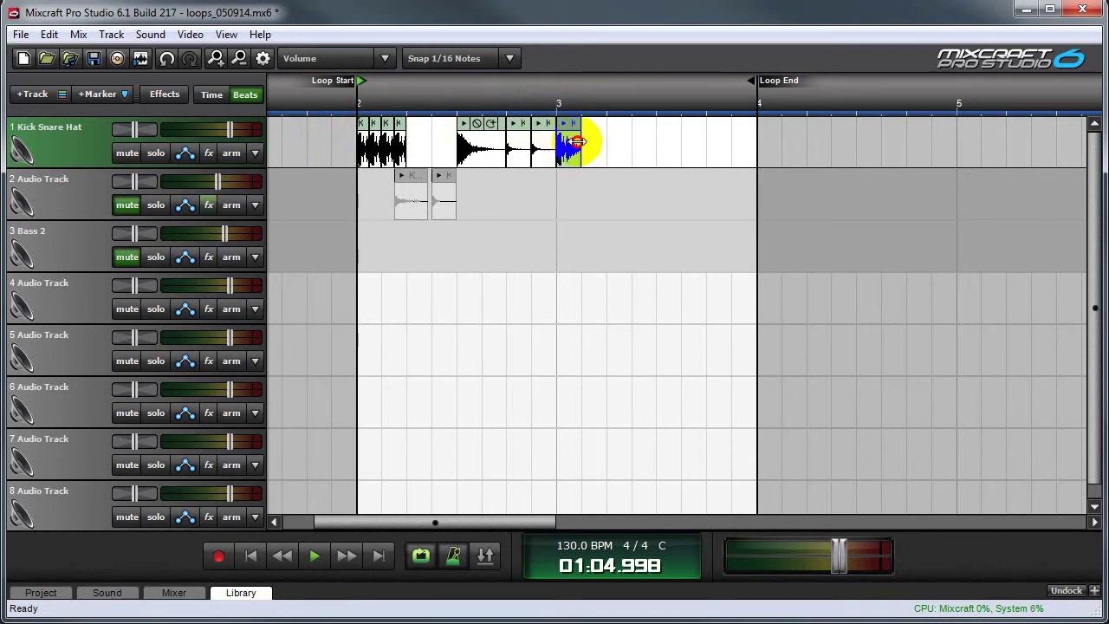
pyautogui.press('space')
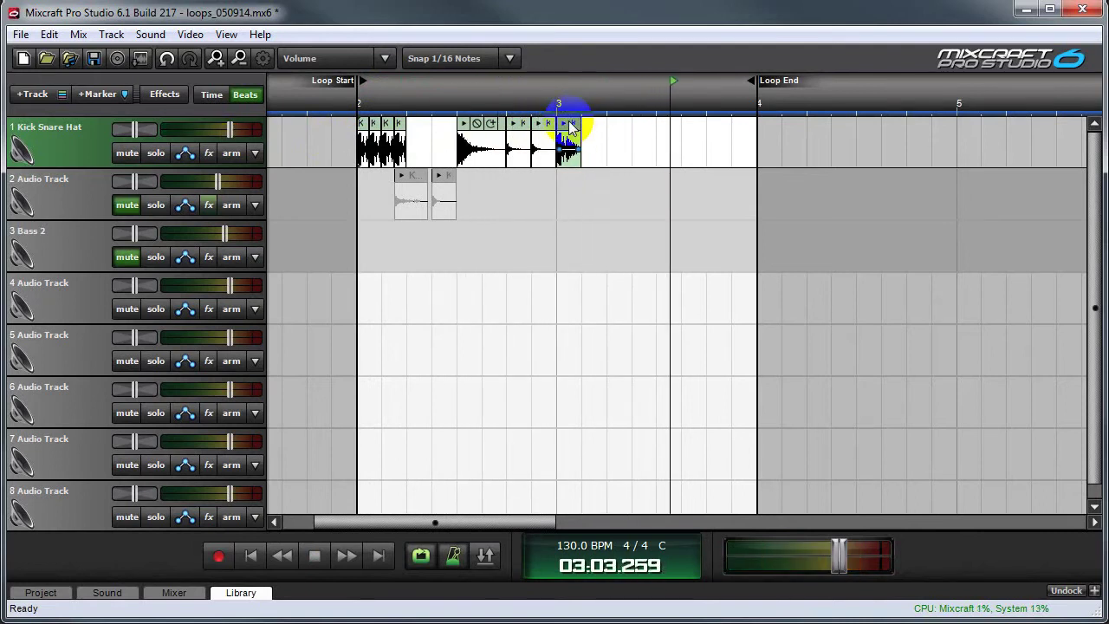
pyautogui.moveTo(569, 126); pyautogui.dragTo(613, 126)
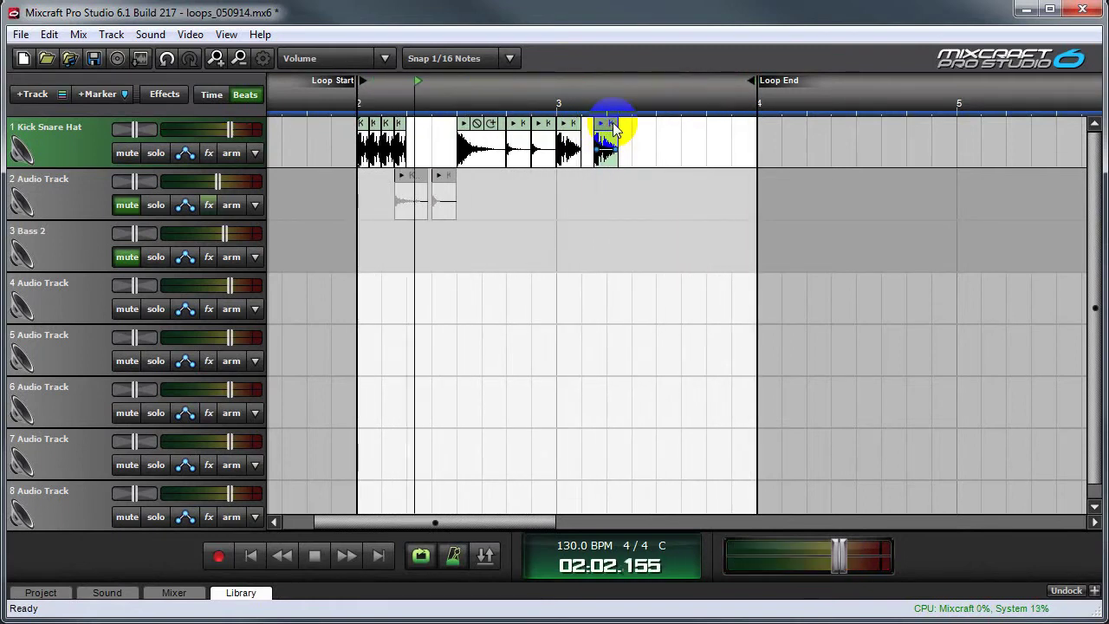
pyautogui.moveTo(613, 127); pyautogui.dragTo(645, 128)
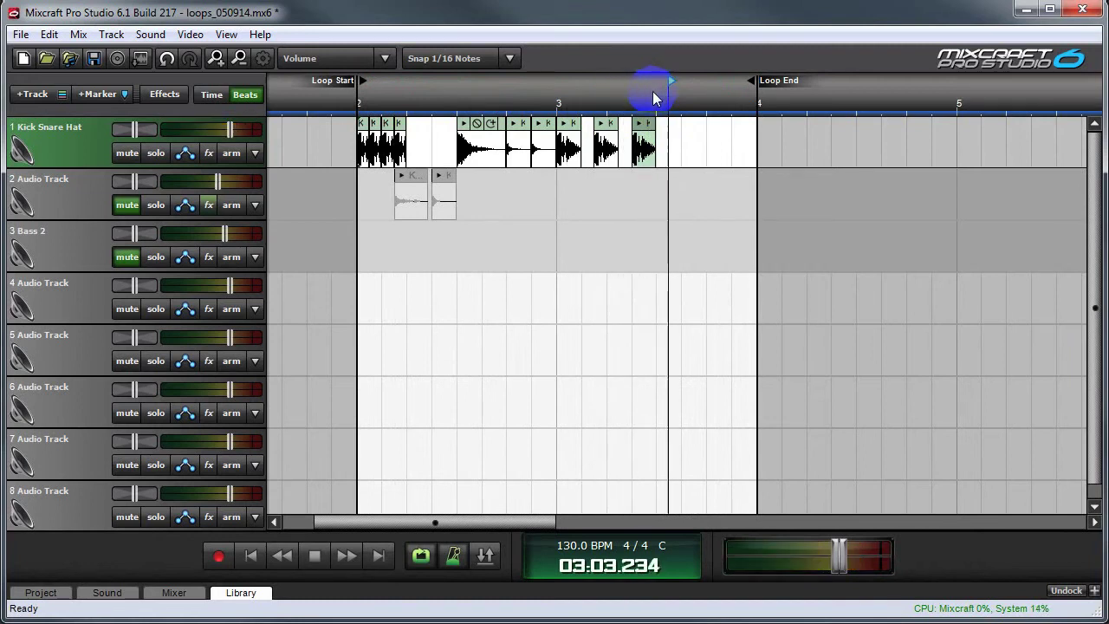
pyautogui.click(470, 138)
pyautogui.moveTo(502, 126)
pyautogui.mouseDown()
pyautogui.moveTo(717, 125)
pyautogui.moveTo(700, 125)
pyautogui.mouseUp()
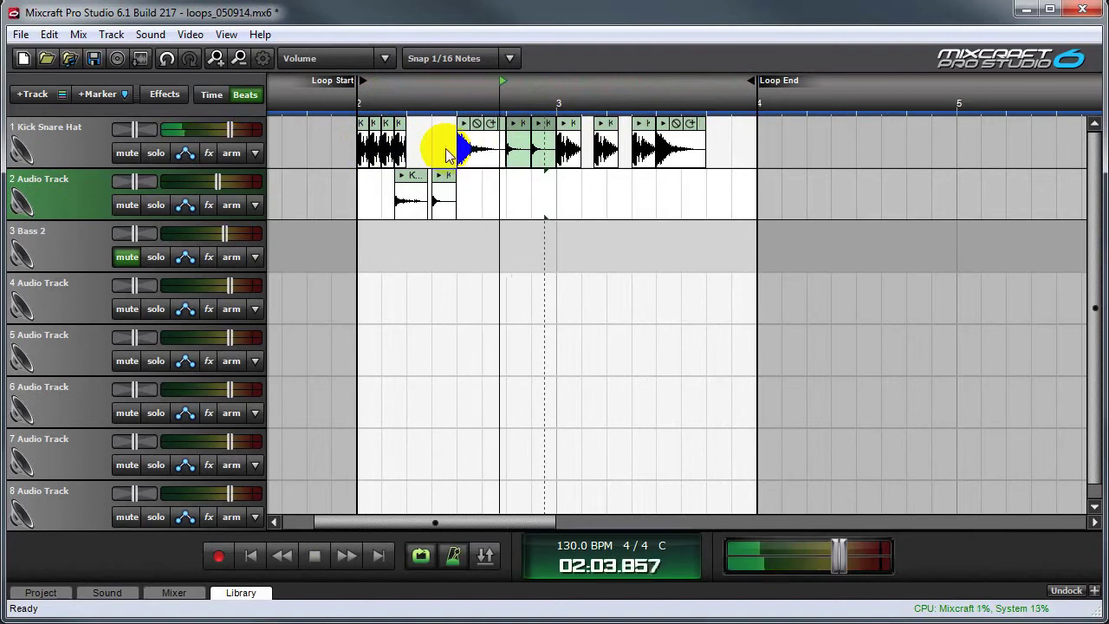
# Step: Move the two remaining hi-hat clips at the end of measure 2 from track 1 straight down to track 2 and stop playback
pyautogui.click(522, 118)
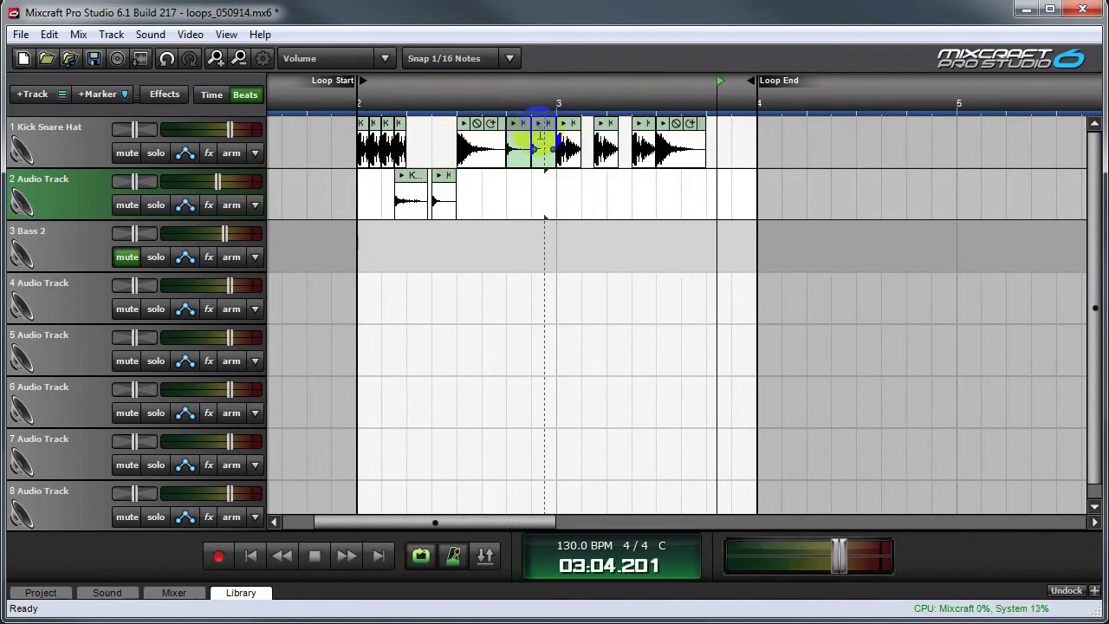
pyautogui.click(542, 129)
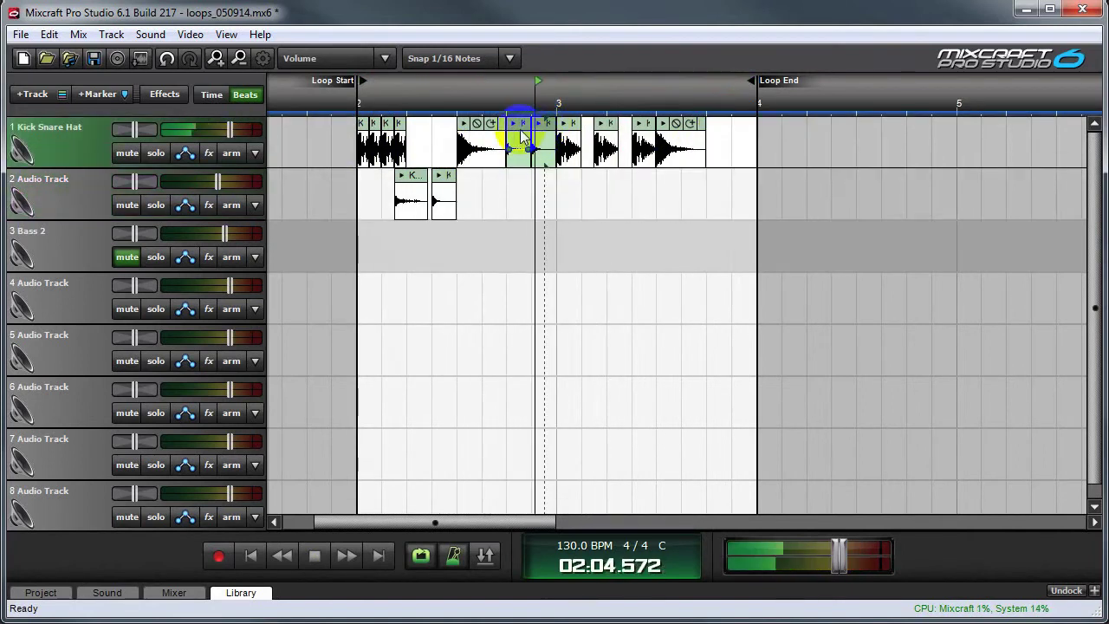
pyautogui.moveTo(520, 144); pyautogui.dragTo(520, 179)
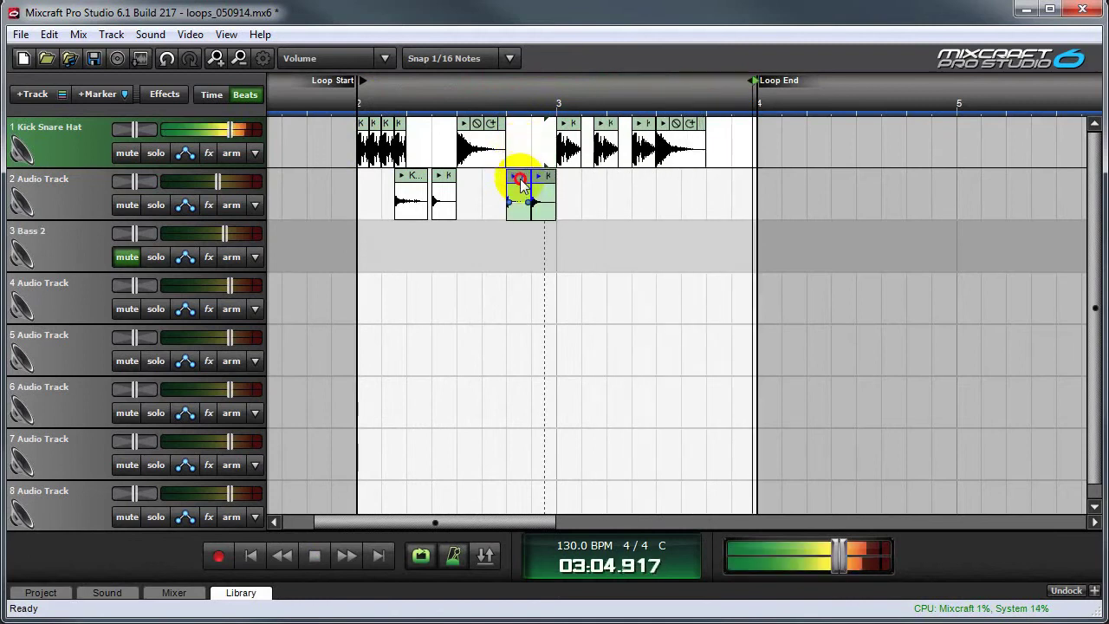
pyautogui.press('space')
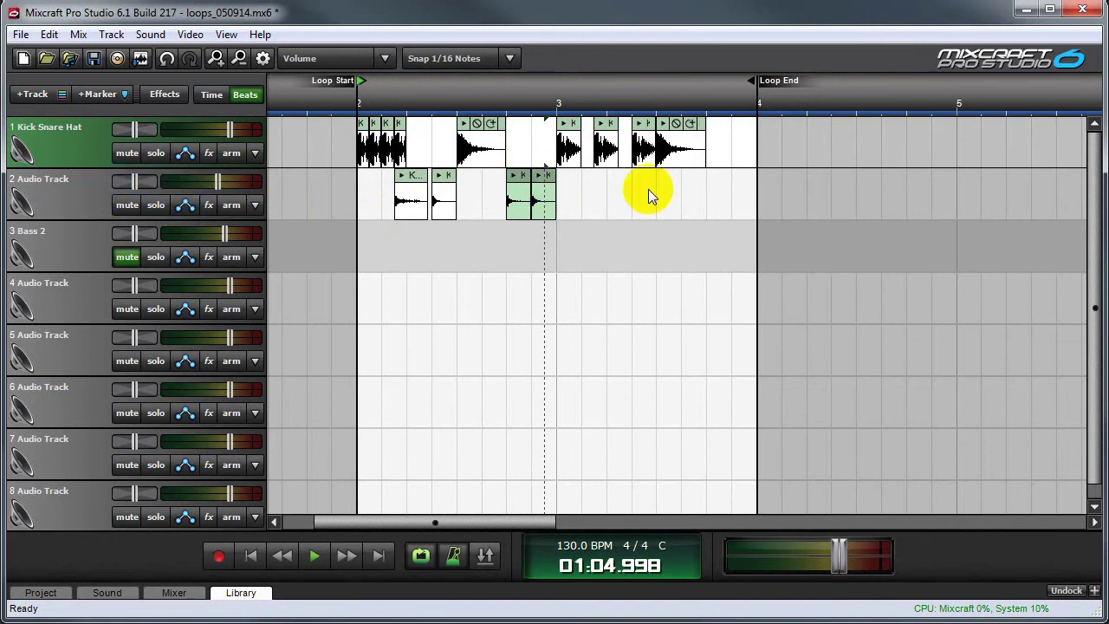
# Step: Delete the two earliest hi-hat clips on track 2
pyautogui.click(185, 194)
pyautogui.moveTo(465, 182); pyautogui.dragTo(385, 195)
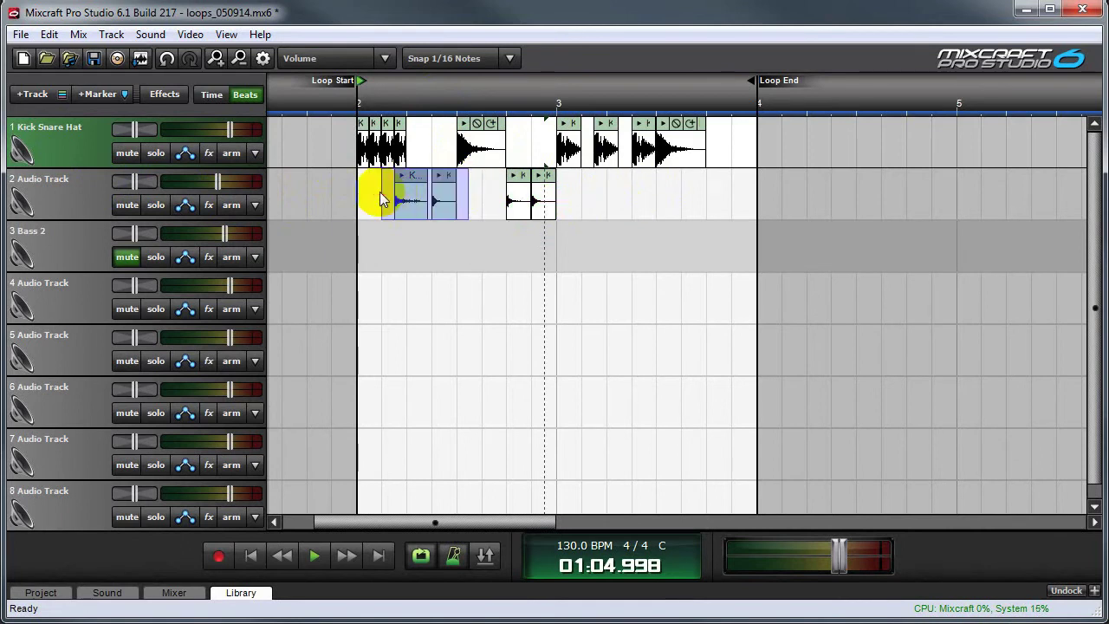
pyautogui.press('Delete')
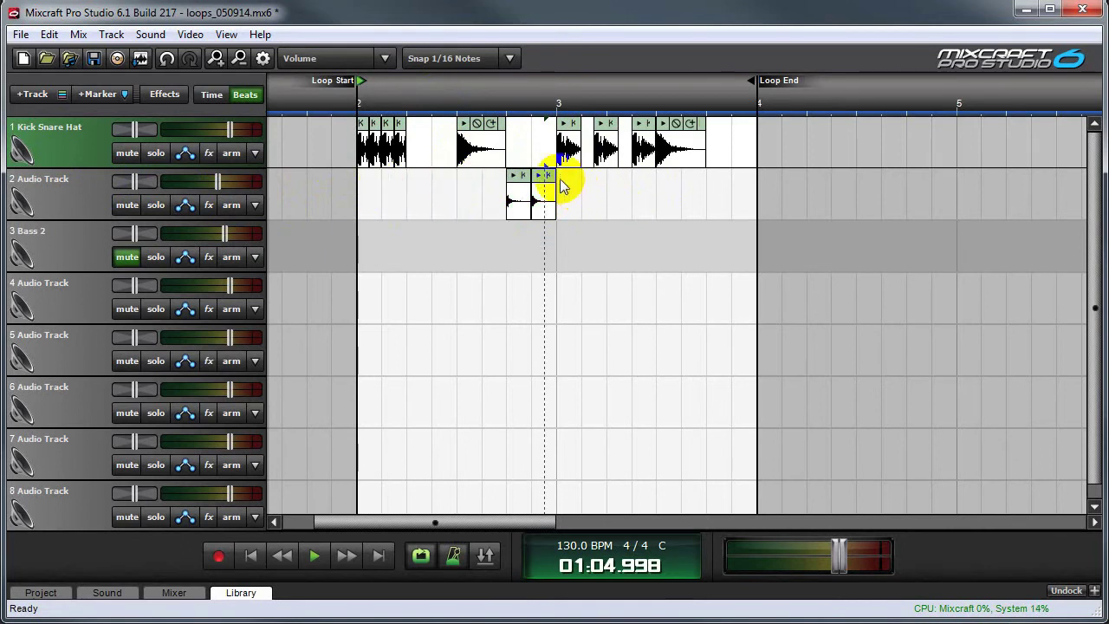
# Step: Shift the two remaining hi-hats to the off-beats of beats 1 and 2 in measure 2, with track 1 muted during playback
pyautogui.moveTo(524, 186); pyautogui.dragTo(398, 186)
pyautogui.click(135, 151)
pyautogui.press('space')
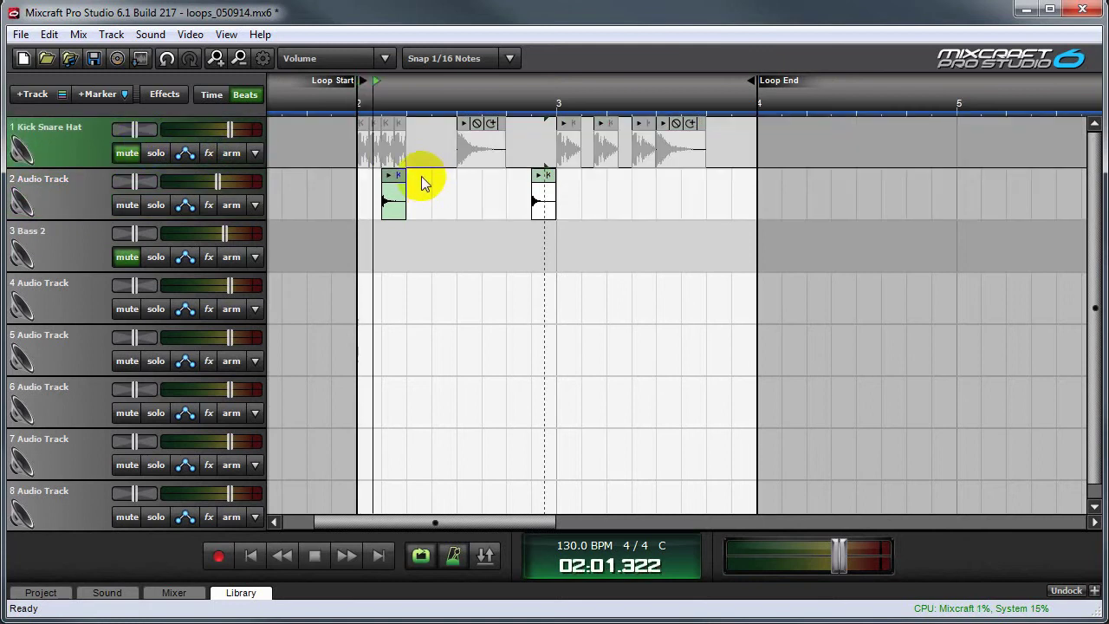
pyautogui.click(548, 178)
pyautogui.moveTo(548, 178); pyautogui.dragTo(452, 178)
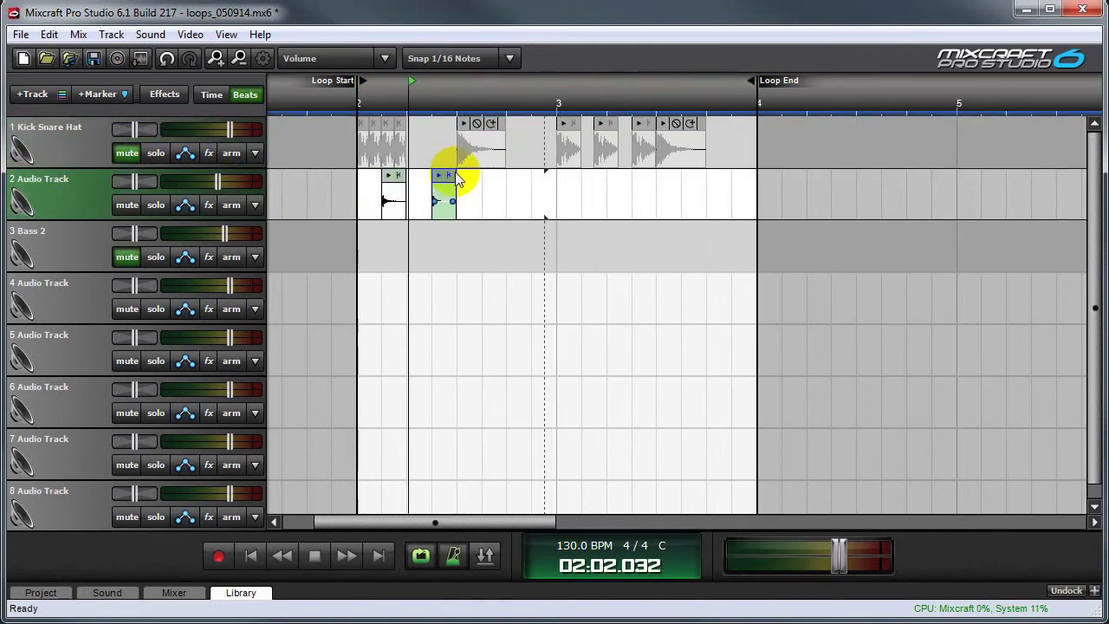
# Step: Raise track 2's volume and copy the hi-hat pair along the track so a hat falls on every off-beat up to measure 4
pyautogui.moveTo(215, 180); pyautogui.dragTo(232, 179)
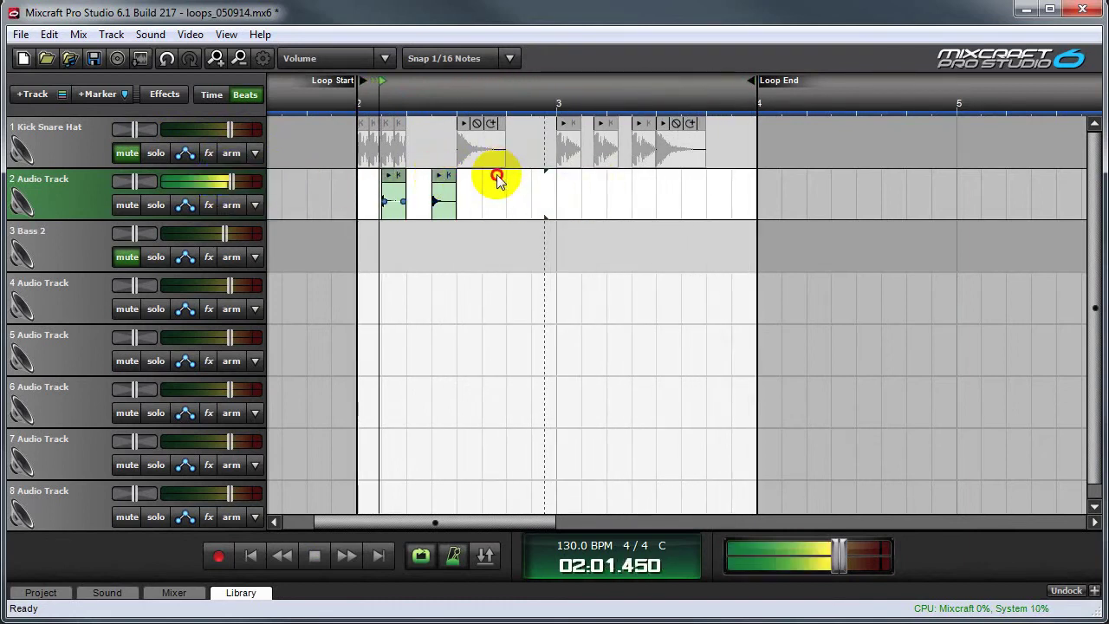
pyautogui.moveTo(494, 173)
pyautogui.mouseDown()
pyautogui.moveTo(343, 184)
pyautogui.moveTo(499, 179)
pyautogui.mouseUp()
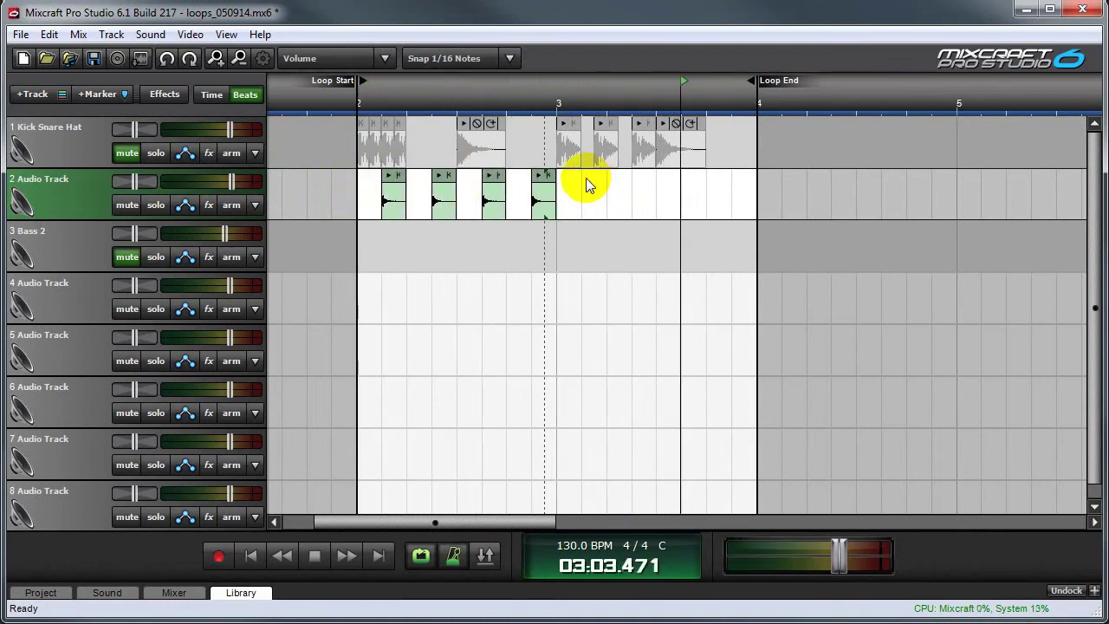
pyautogui.moveTo(585, 184)
pyautogui.mouseDown()
pyautogui.moveTo(401, 200)
pyautogui.moveTo(362, 188)
pyautogui.moveTo(604, 178)
pyautogui.mouseUp()
pyautogui.click(401, 176)
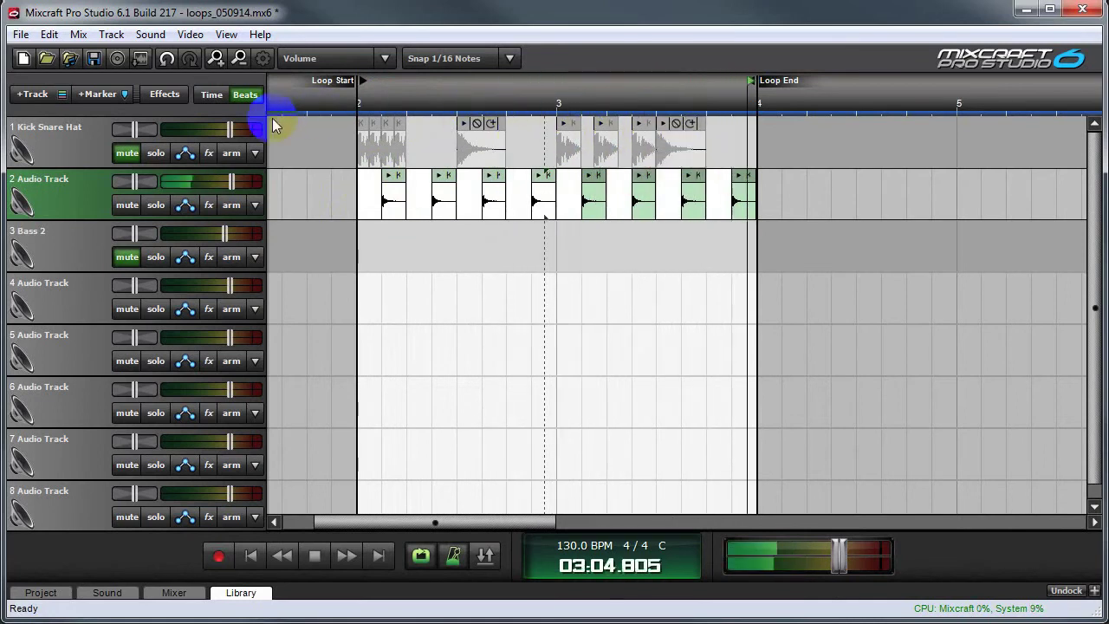
# Step: Unmute the Kick Snare Hat track and set track 2's volume to +1.9 dB
pyautogui.click(126, 153)
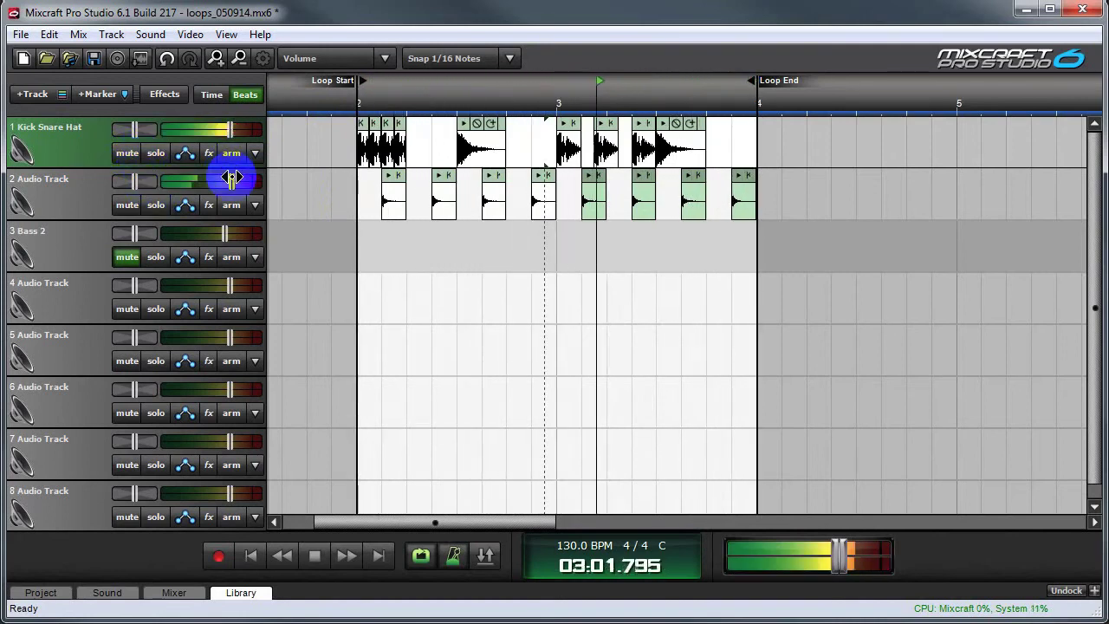
pyautogui.moveTo(231, 179); pyautogui.dragTo(232, 179)
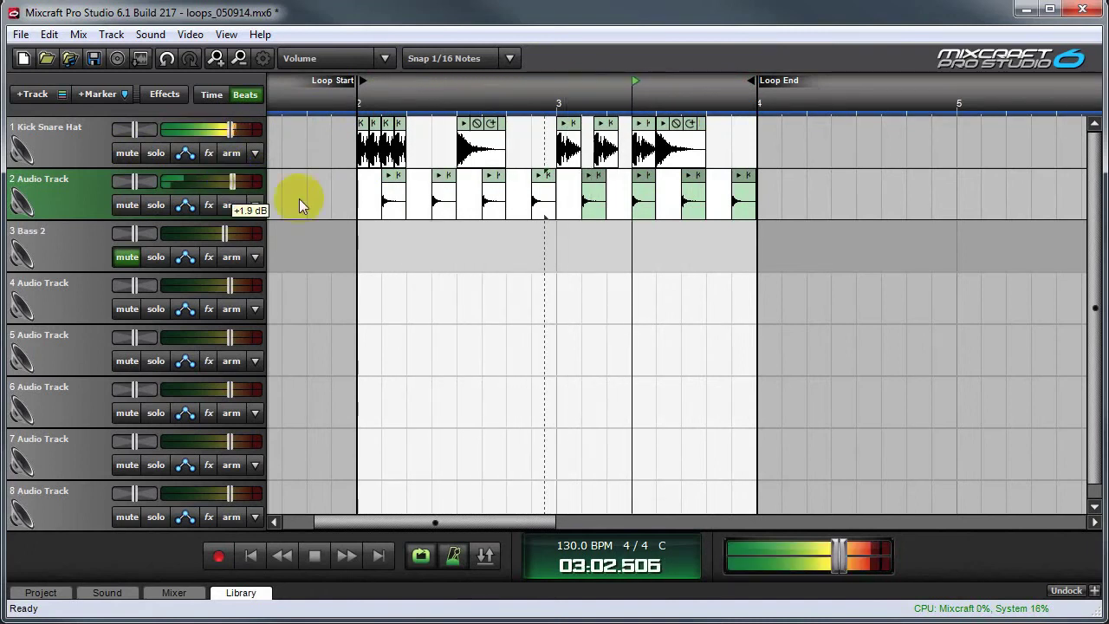
# Step: Add the Acoustica Distortion effect to track 2 and lower the track's volume slightly to compensate
pyautogui.click(208, 206)
pyautogui.click(364, 176)
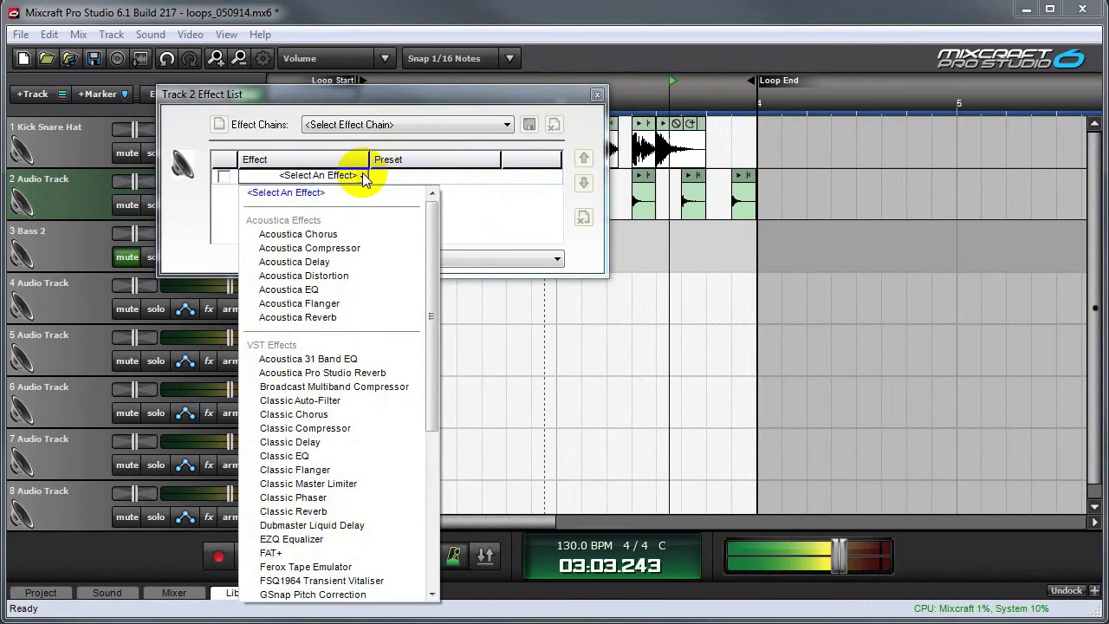
pyautogui.click(346, 275)
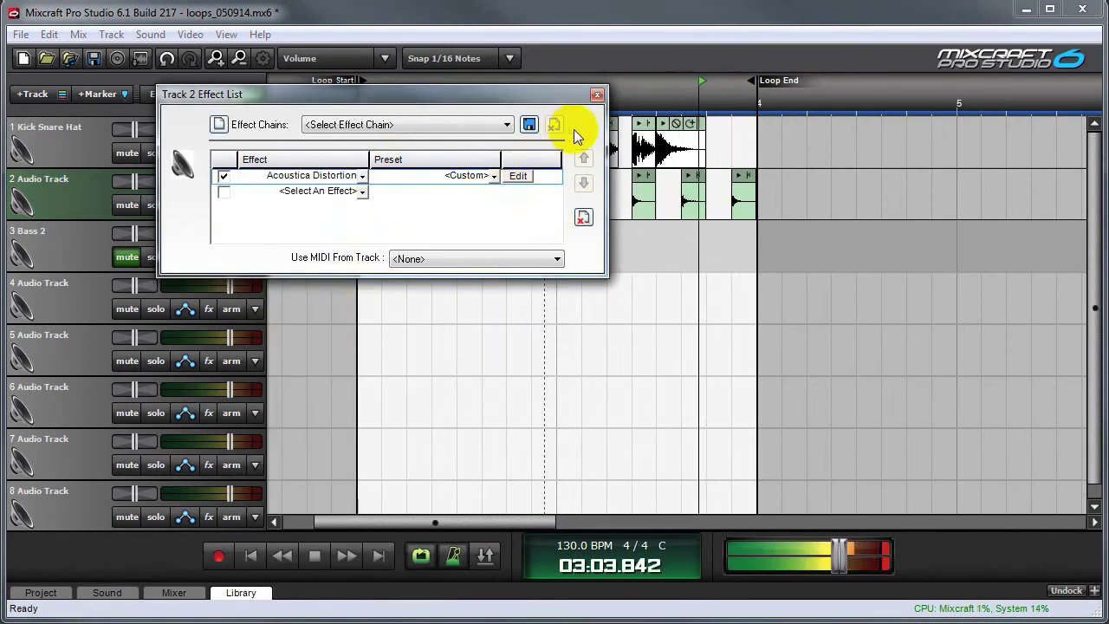
pyautogui.click(597, 94)
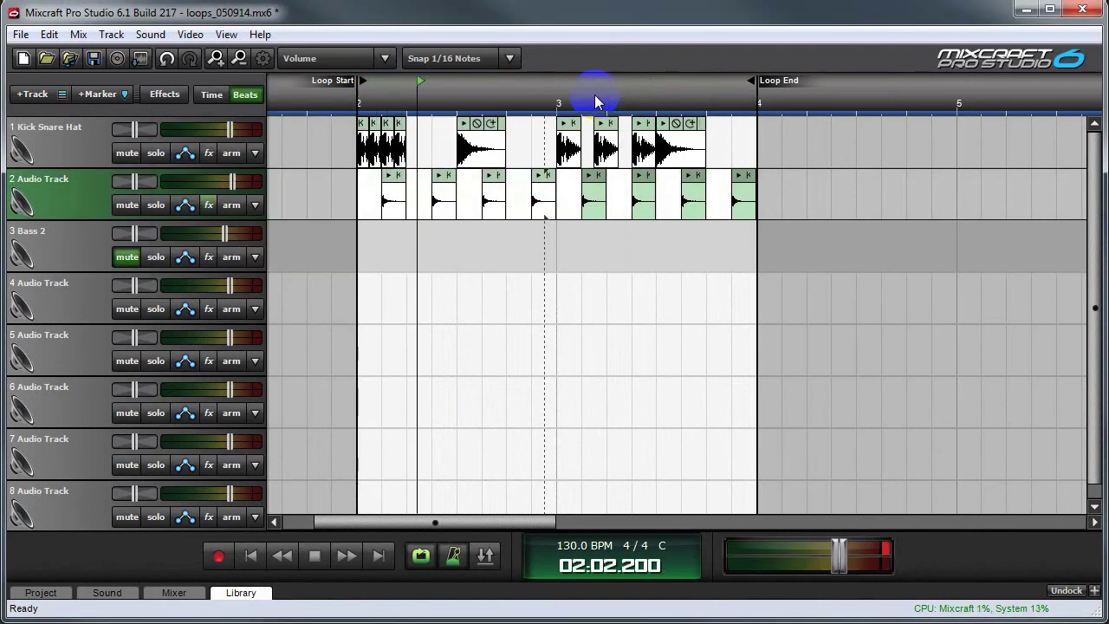
pyautogui.moveTo(231, 180); pyautogui.dragTo(220, 180)
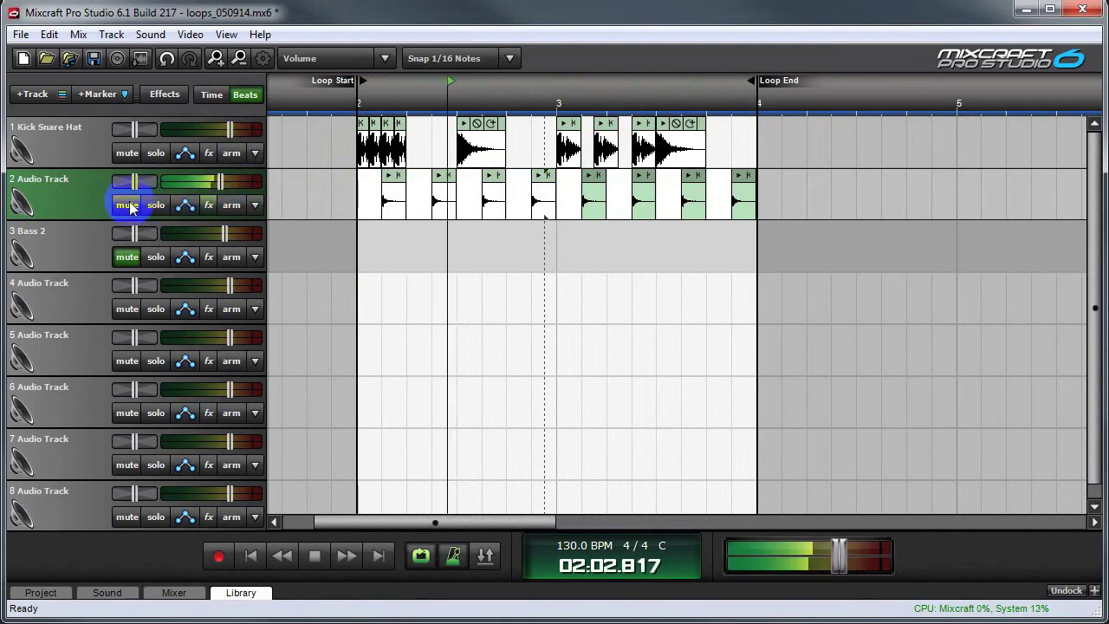
# Step: Shape track 2's EQ in the mixer by cutting the low and mid bands and boosting the high band
pyautogui.click(174, 592)
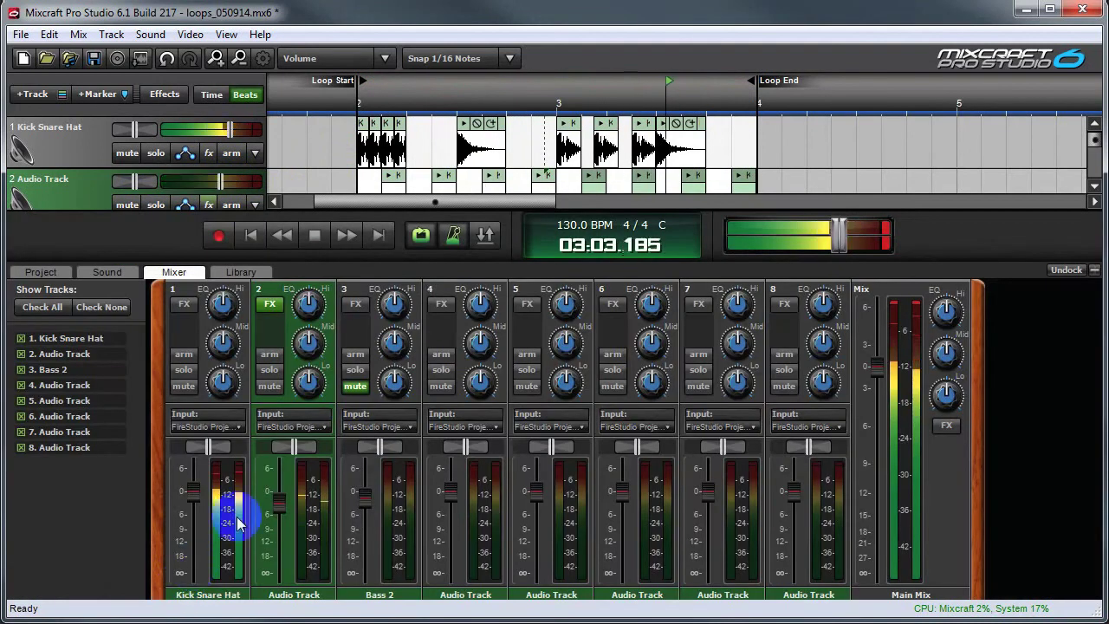
pyautogui.moveTo(310, 394)
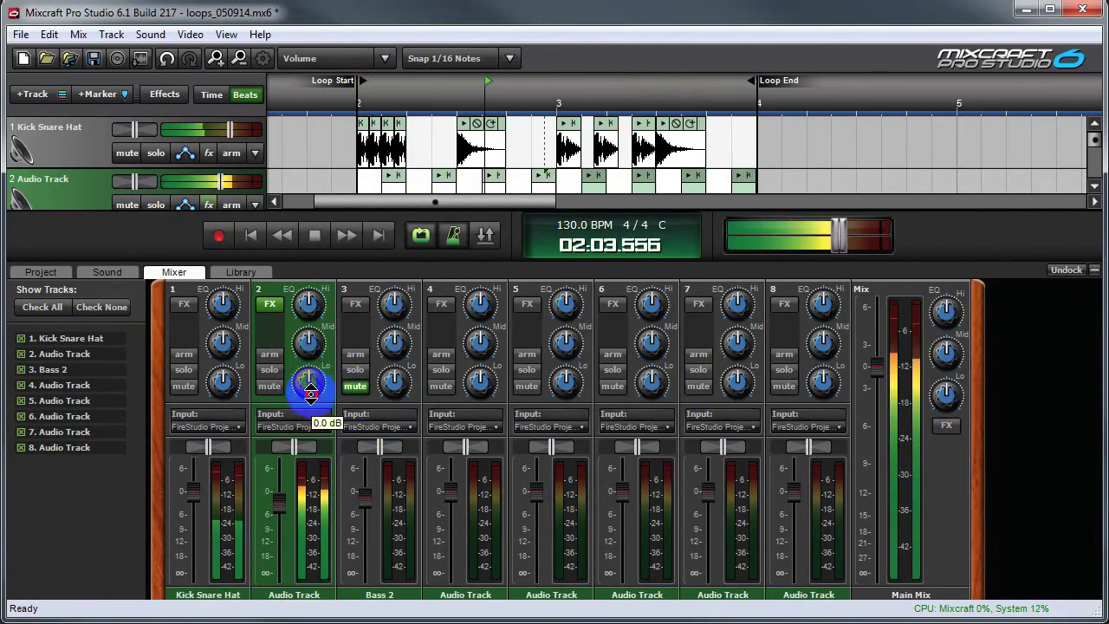
pyautogui.moveTo(310, 392); pyautogui.dragTo(307, 427)
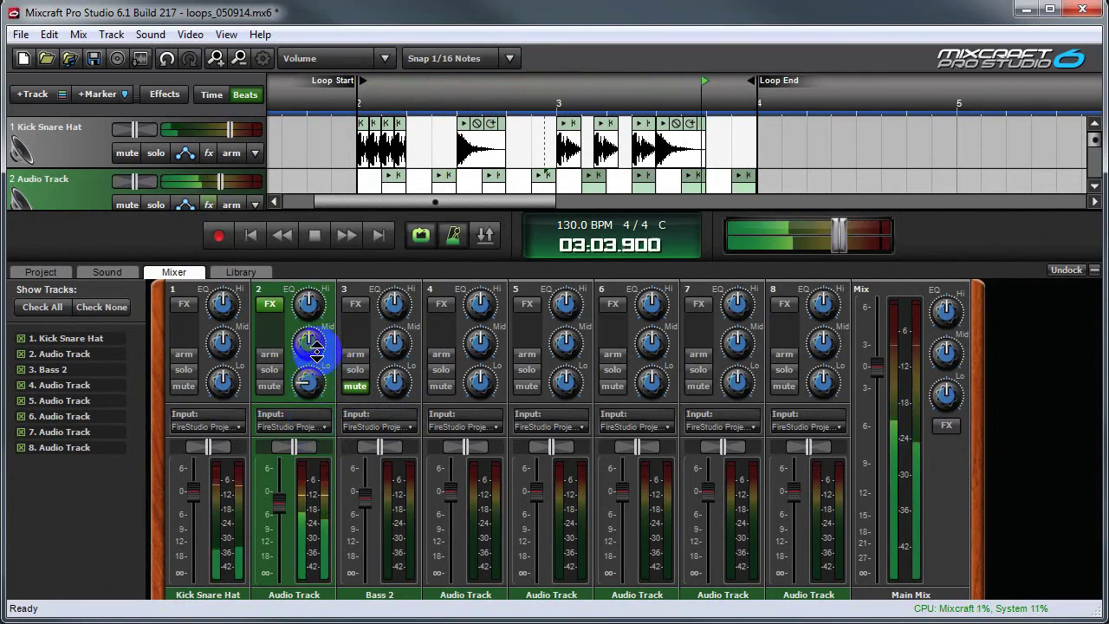
pyautogui.moveTo(316, 349); pyautogui.dragTo(306, 378)
pyautogui.moveTo(311, 303)
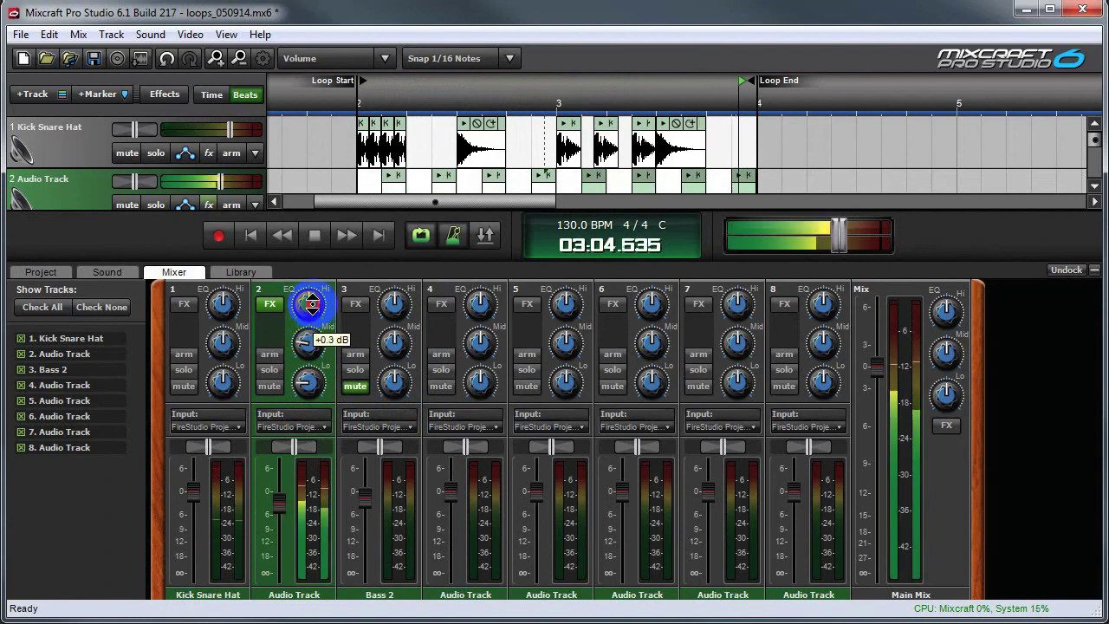
pyautogui.moveTo(311, 303); pyautogui.dragTo(315, 288)
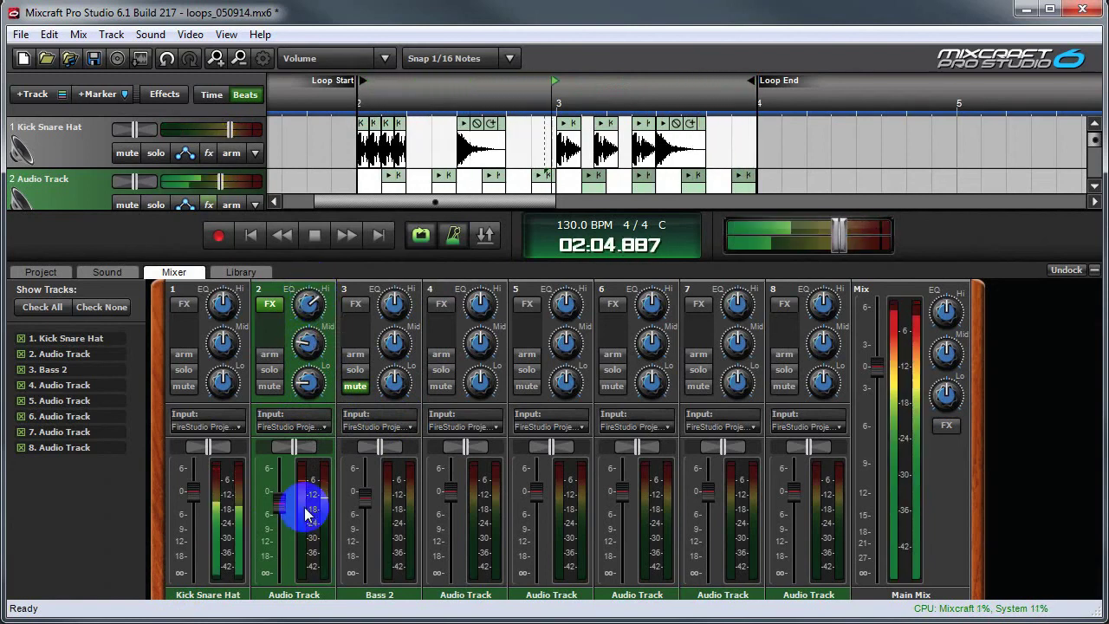
# Step: Lower track 2's volume to about -9 dB and pan the track slightly to the left
pyautogui.moveTo(280, 507); pyautogui.dragTo(280, 520)
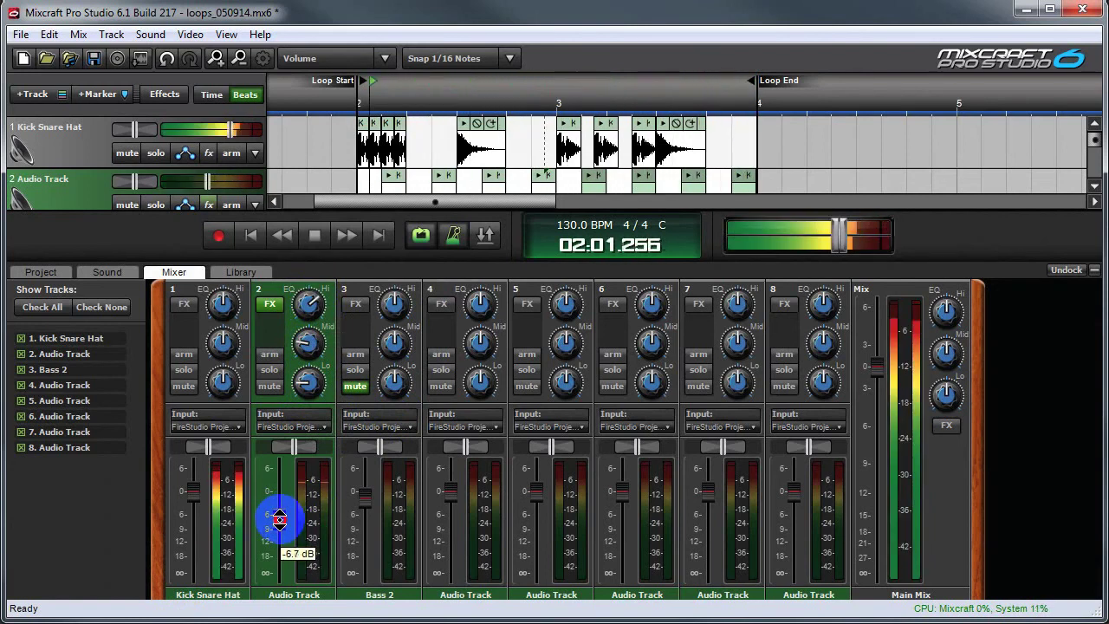
pyautogui.moveTo(295, 446); pyautogui.dragTo(279, 447)
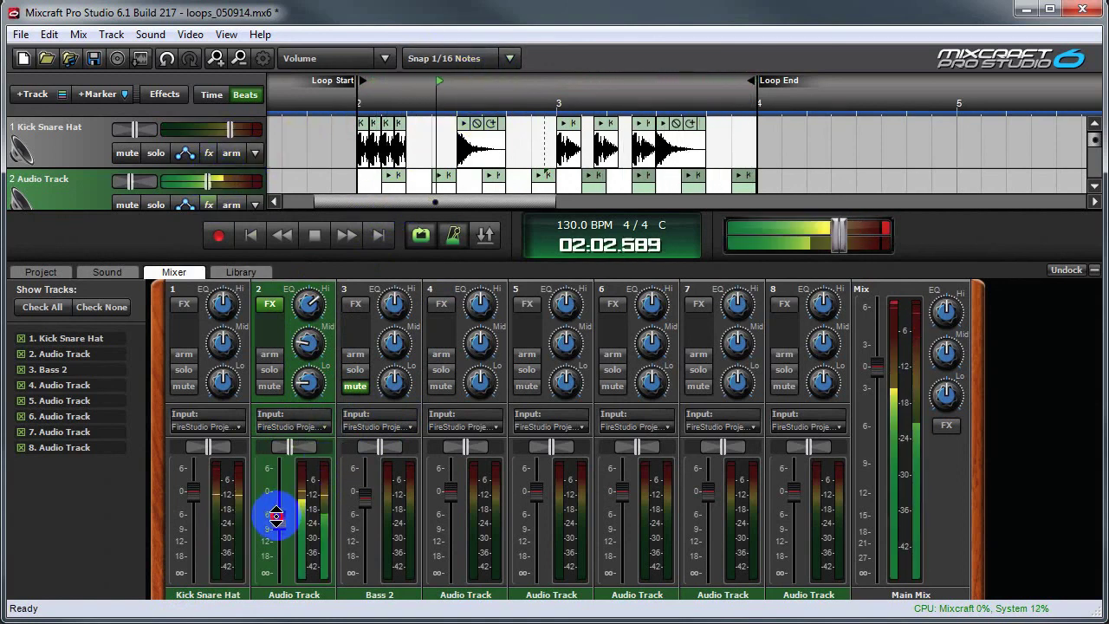
pyautogui.moveTo(276, 516); pyautogui.dragTo(278, 525)
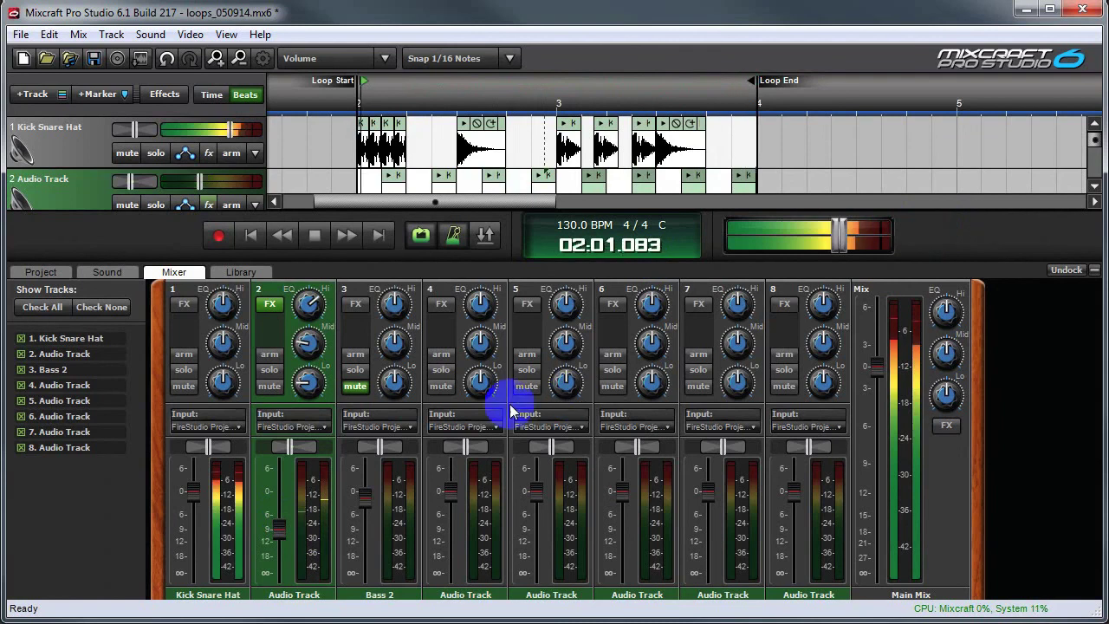